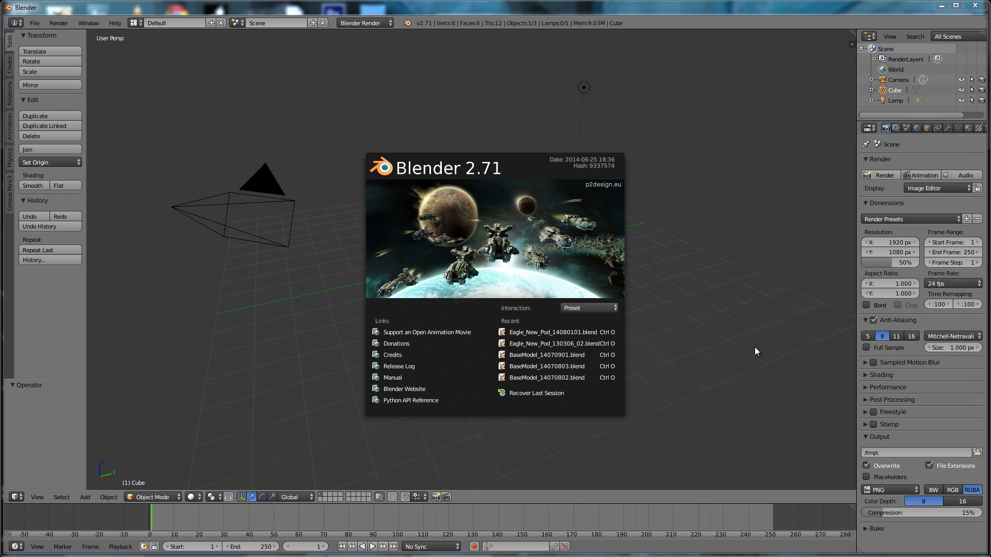
Dismiss the splash screen and look through the File, Render, Window and Help commands.
left_click(755, 347)
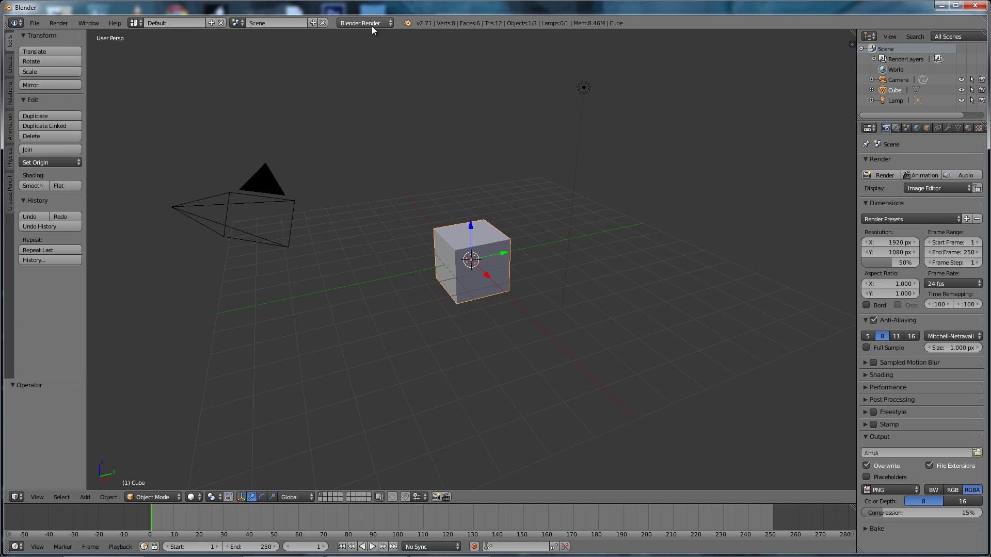
left_click(35, 24)
left_click(58, 25)
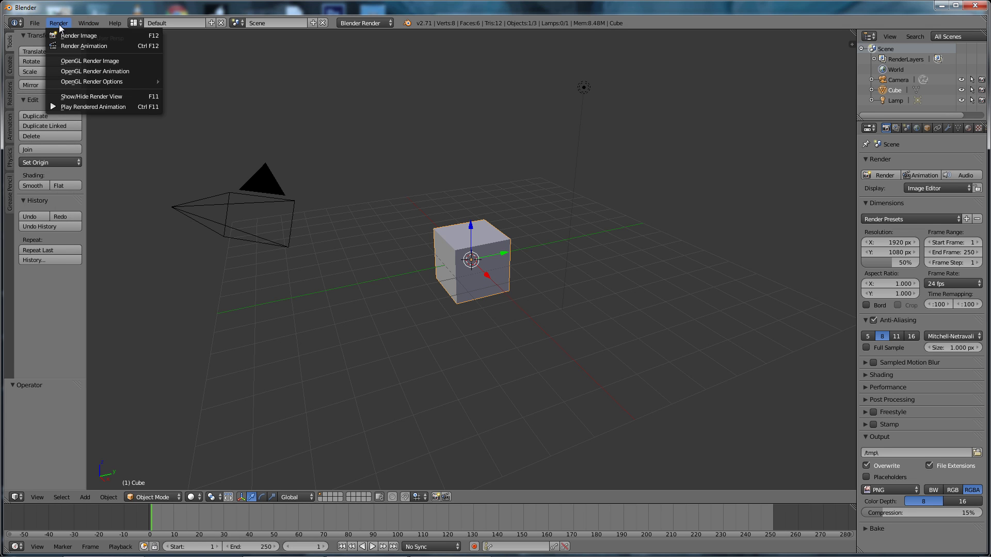
left_click(87, 22)
left_click(112, 23)
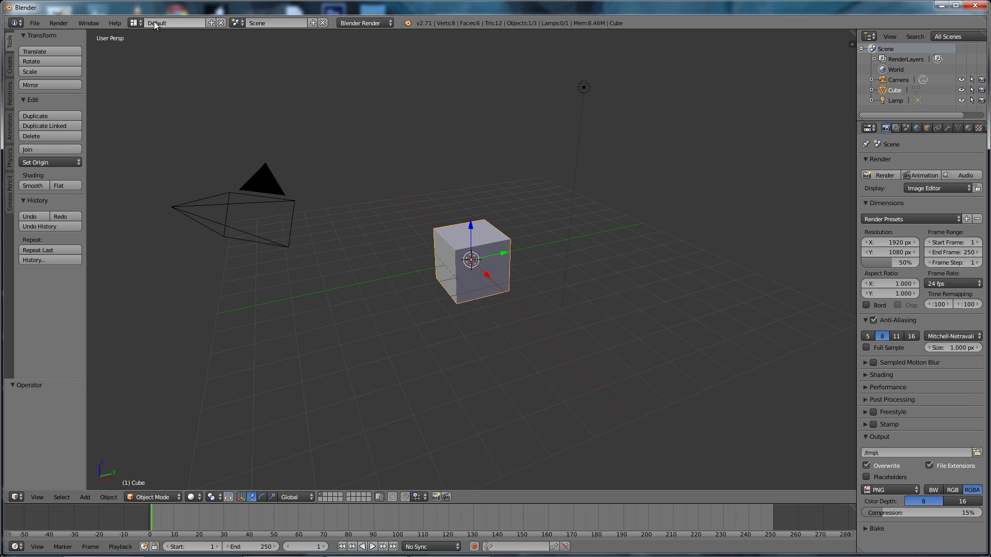
Try the Compositing and Game Logic screen layouts and return to the Default layout.
left_click(135, 22)
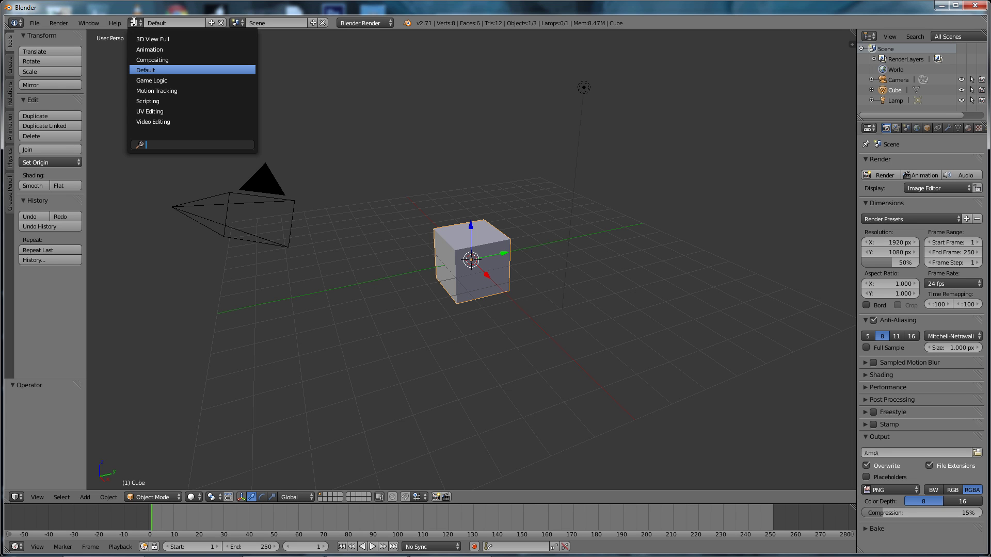
left_click(145, 59)
left_click(135, 22)
left_click(151, 82)
left_click(136, 22)
left_click(149, 70)
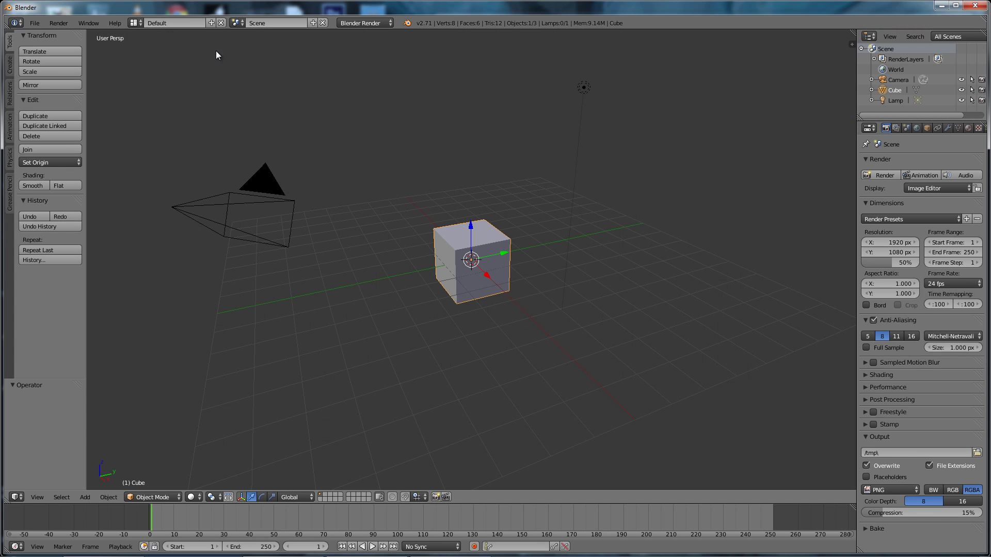
Look at the available scenes and the render engine choices.
left_click(237, 22)
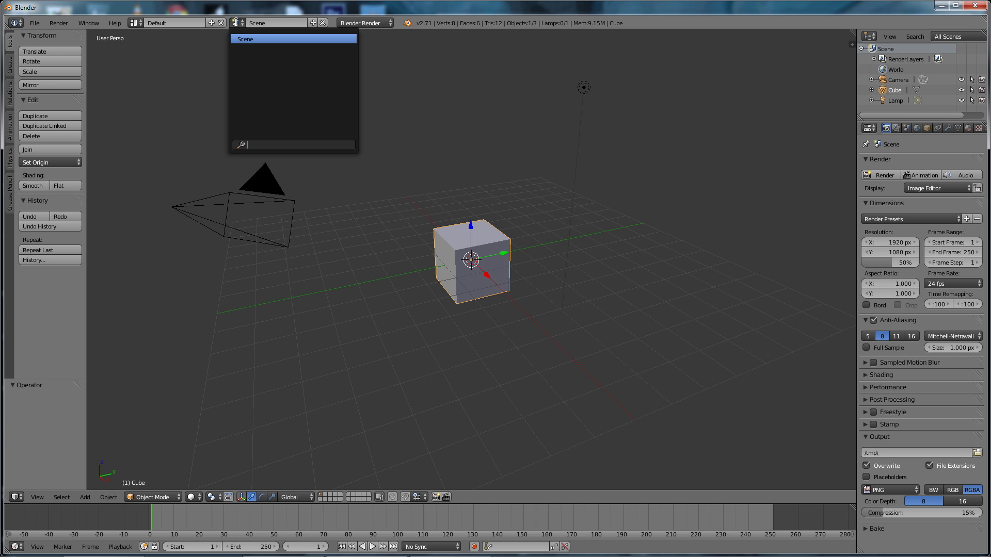
left_click(371, 23)
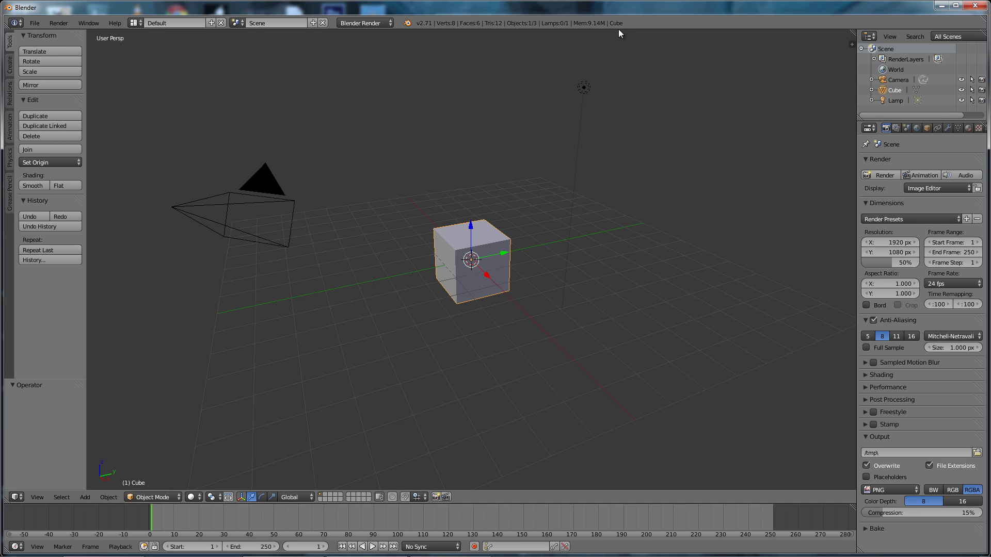
Select the camera, the lamp and the cube one after another in the 3D view.
right_click(266, 192)
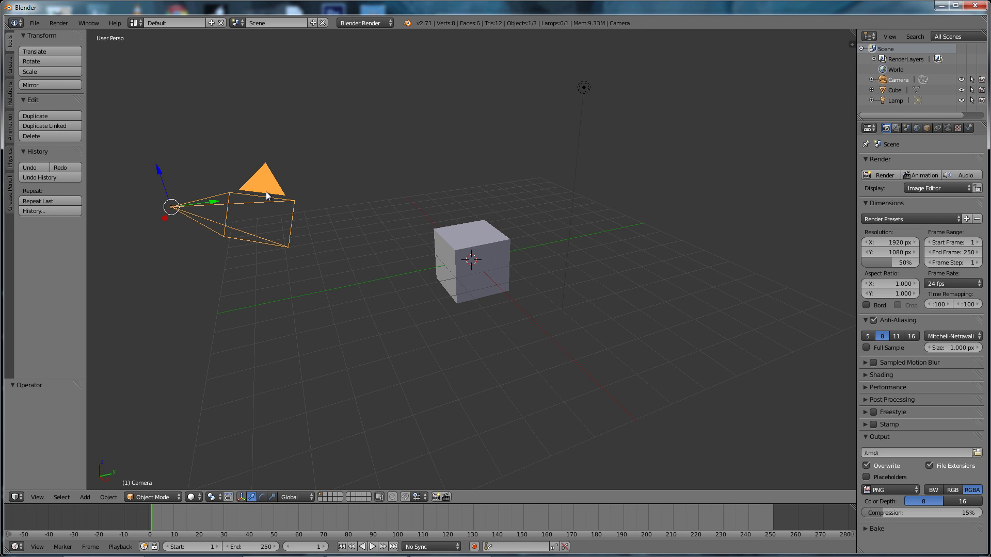
right_click(583, 88)
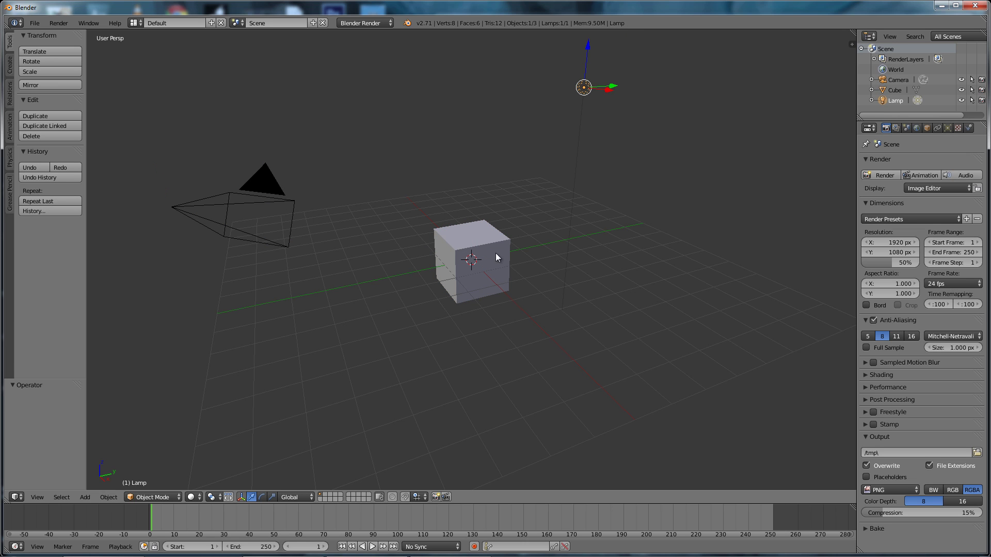
right_click(485, 240)
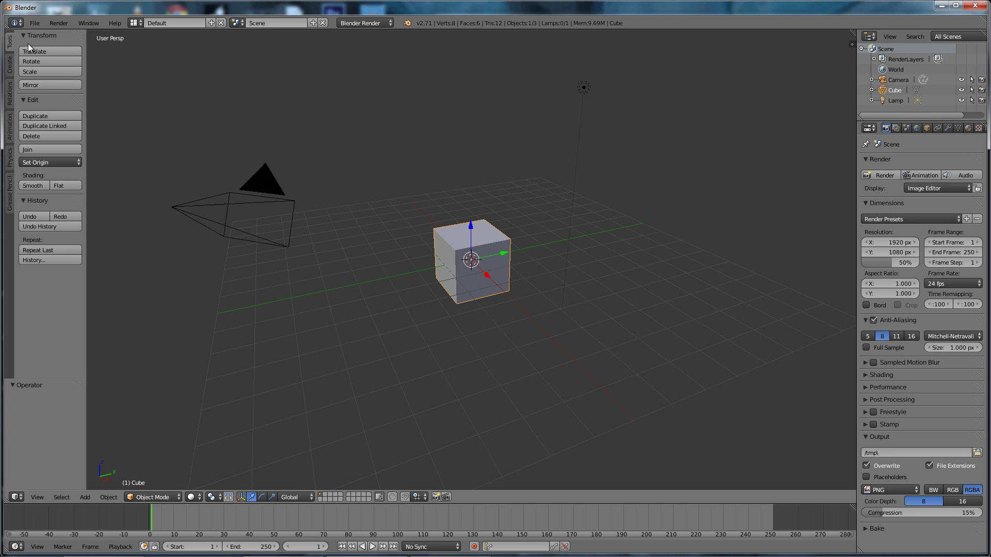
Review the tool shelf's Create, Relations, Animation, Physics and Grease Pencil tools, ending back at the general object tools.
left_click(9, 65)
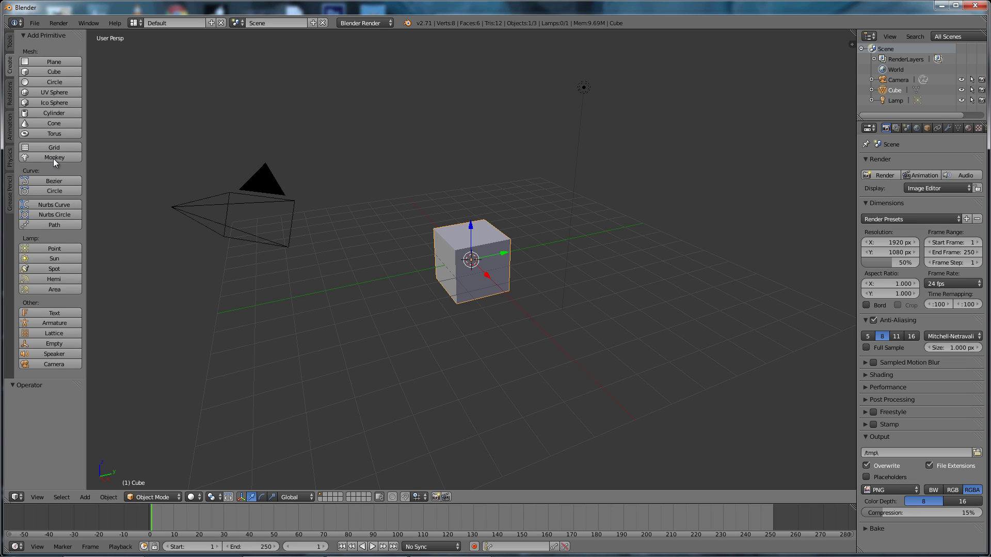
left_click(9, 93)
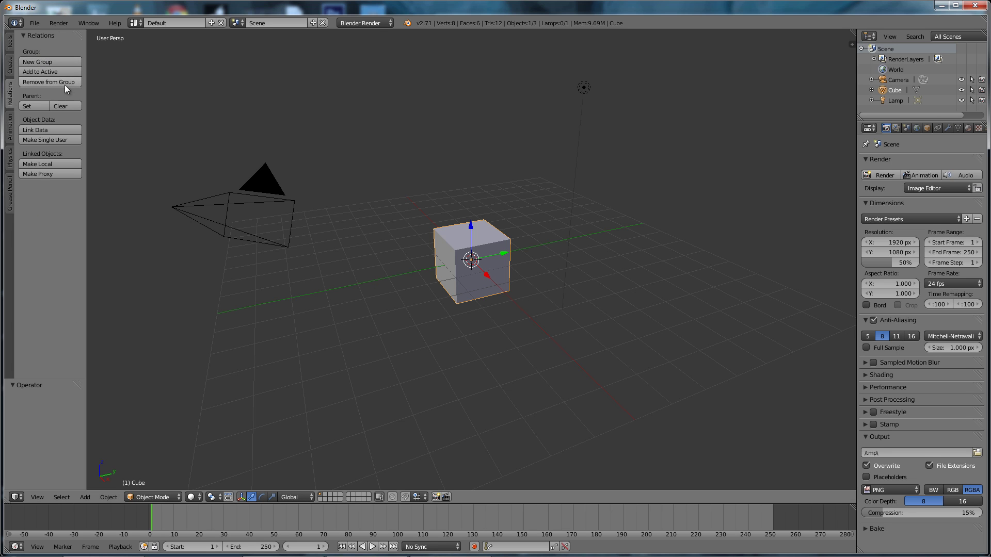
left_click(11, 129)
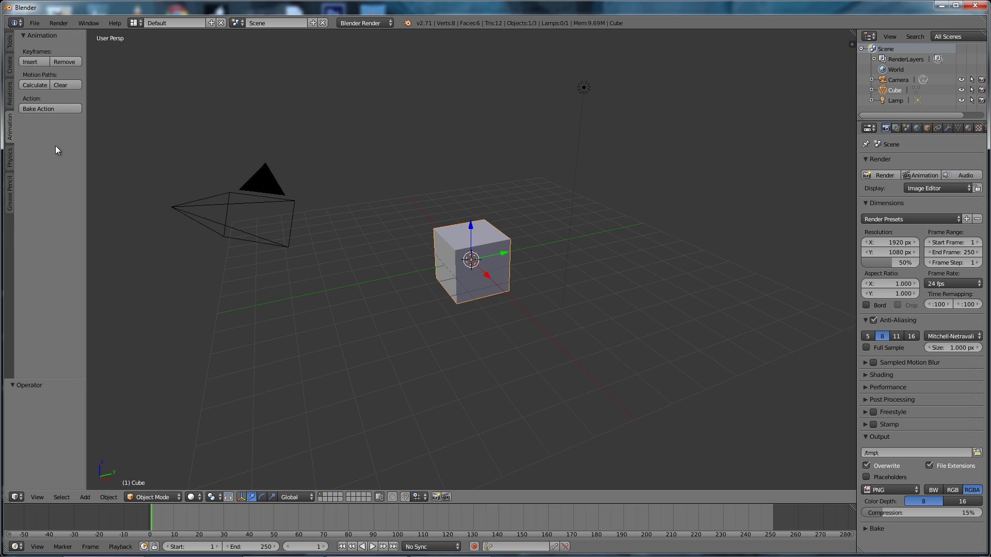
left_click(11, 165)
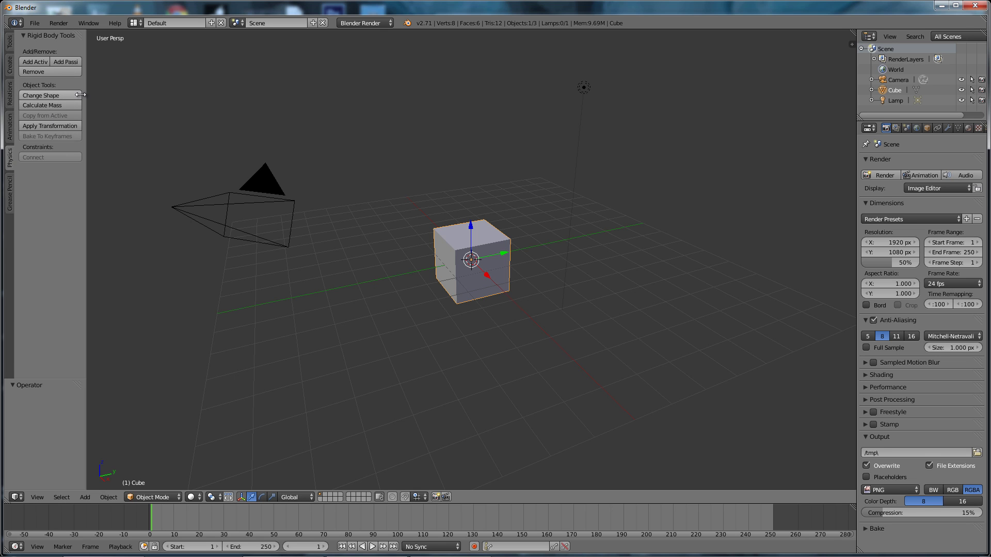
left_click(10, 209)
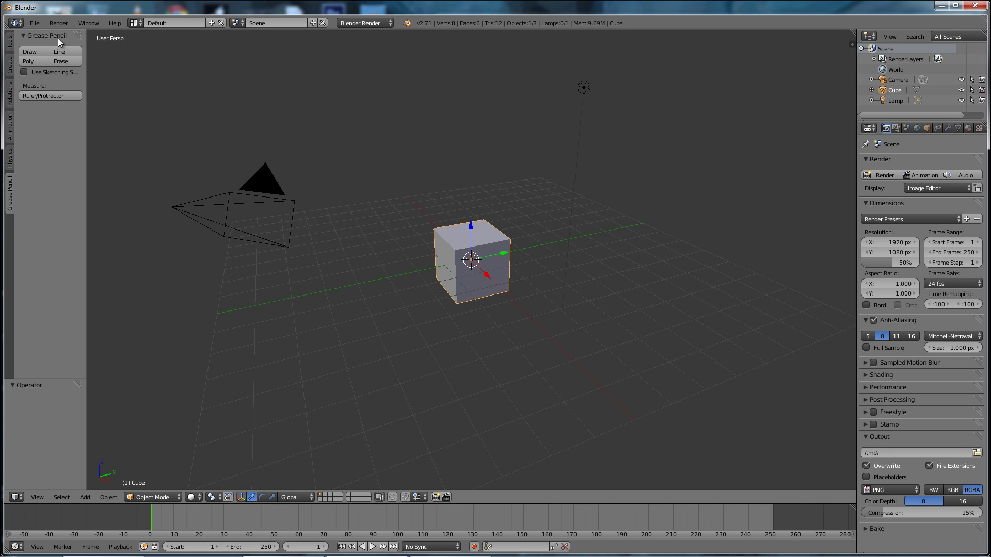
left_click(11, 41)
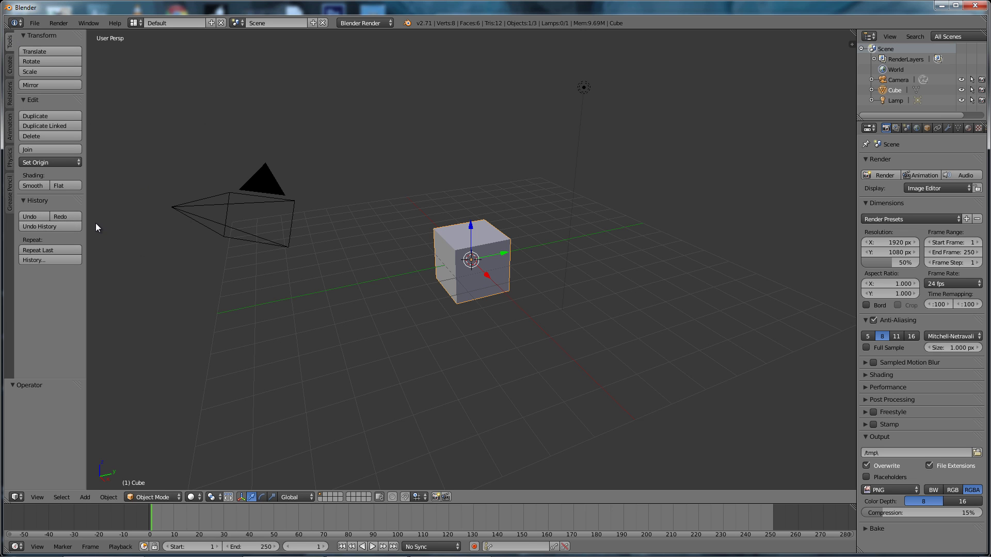
Hide and show the tool shelf several times, leaving it shown.
key("t")
key("t")
key("t")
key("t")
key("t")
key("t")
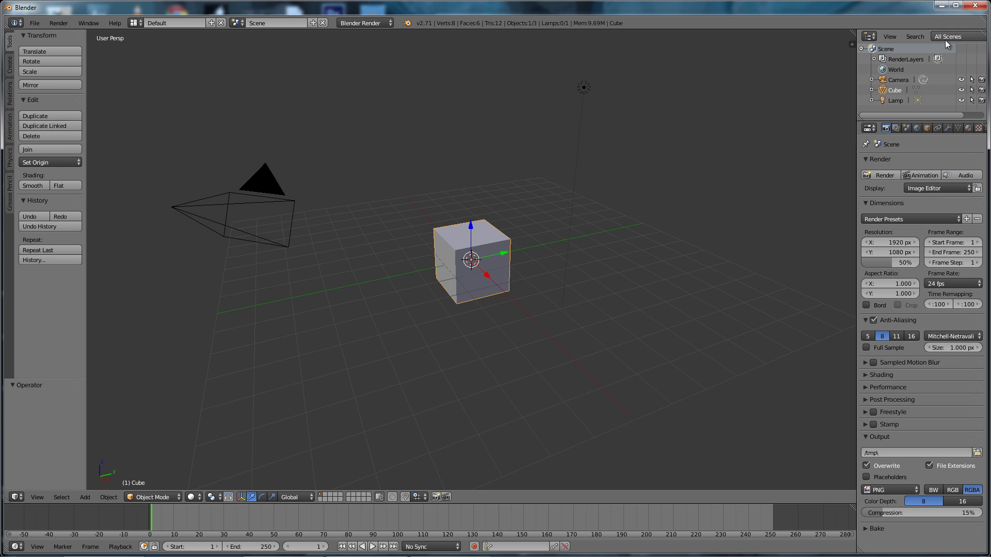
Hide and unhide the cube from the Outliner, and widen the area holding the Outliner and Properties editors.
left_click(960, 90)
left_click(961, 91)
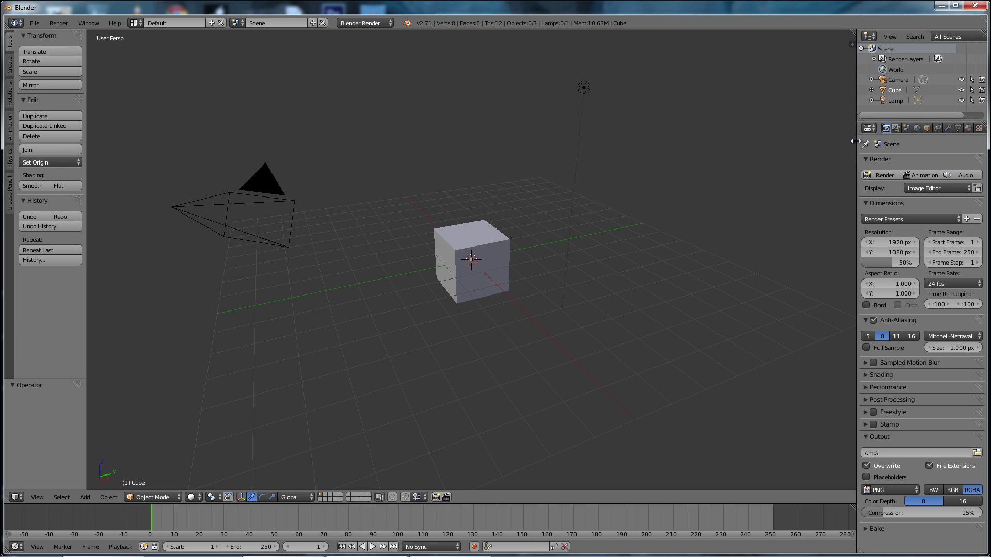
left_click_drag(855, 142, 821, 145)
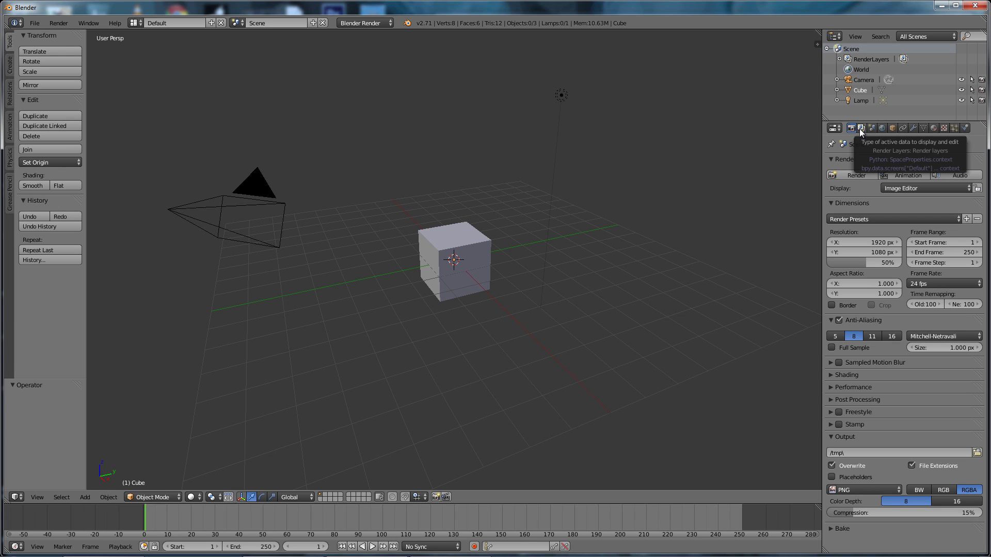
Review the cube's object settings, constraints and the list of available modifiers without adding one.
left_click(893, 127)
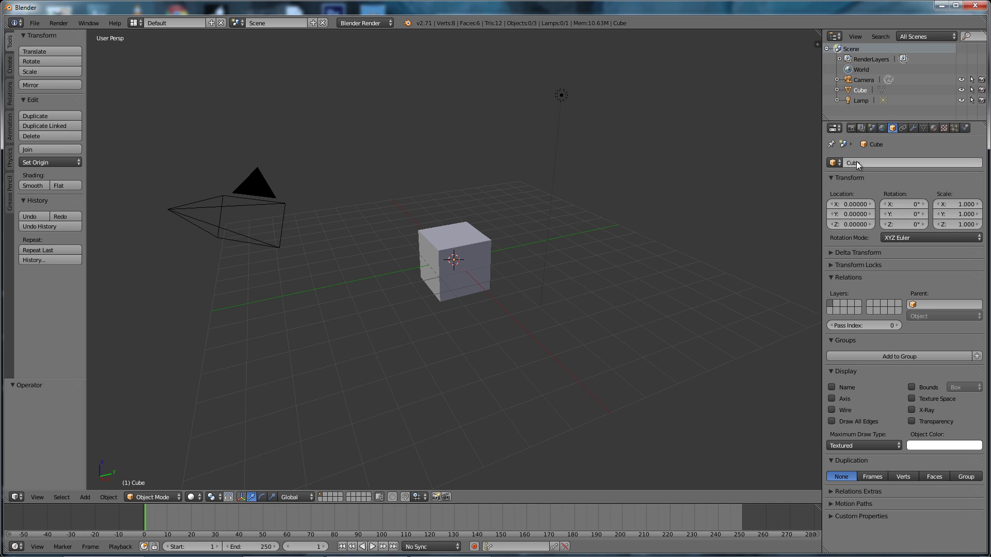
left_click(902, 128)
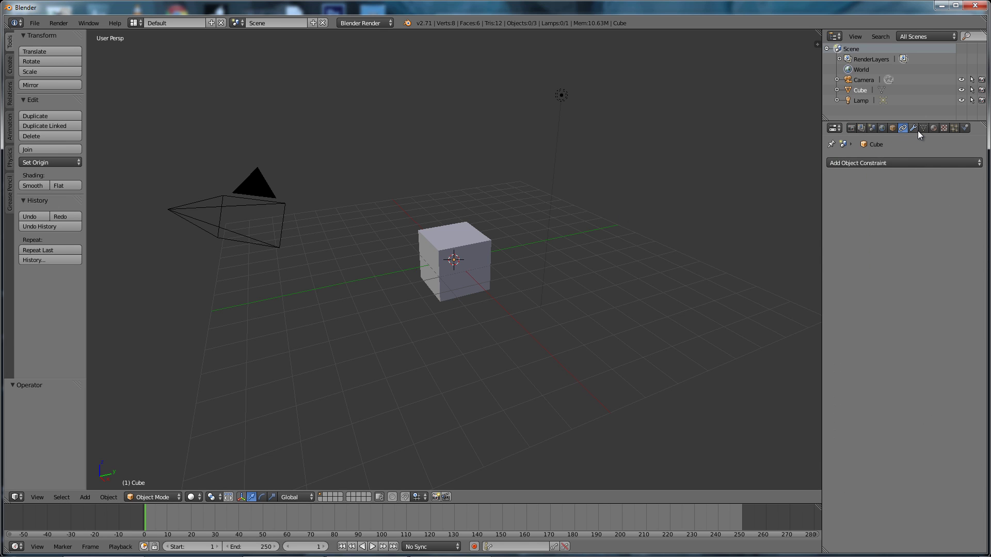
left_click(913, 128)
left_click(915, 161)
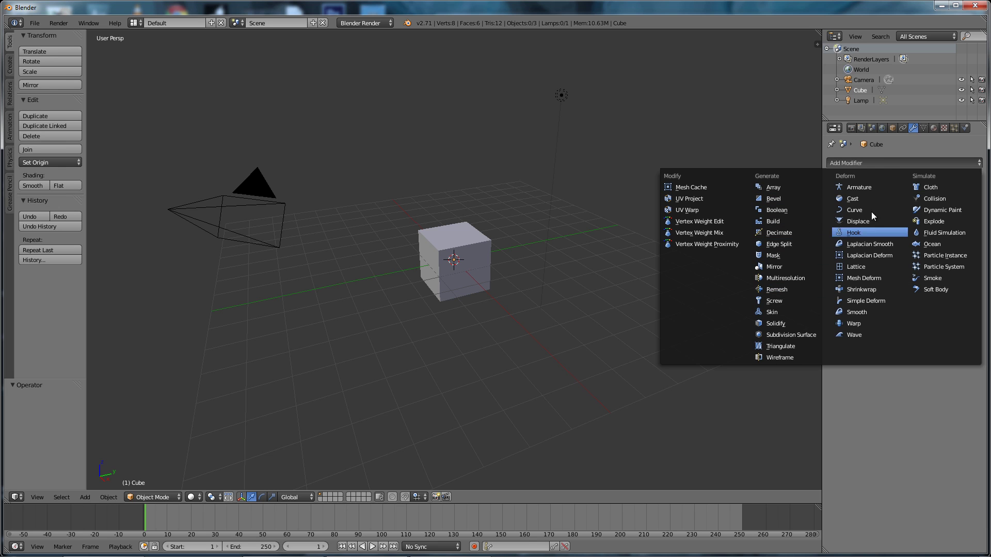
left_click(895, 162)
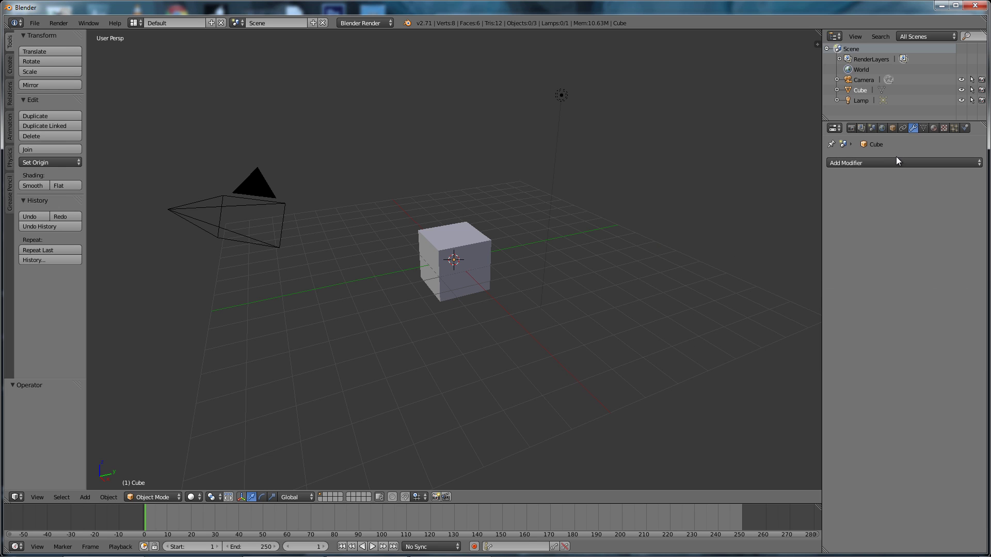
Review the cube's mesh data, material, texture and physics properties, and return to the render settings.
left_click(924, 128)
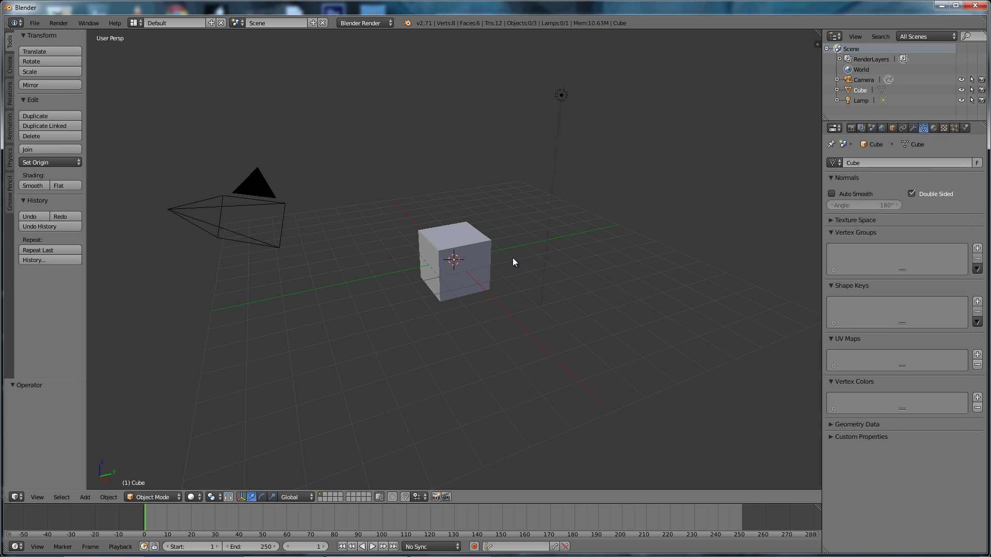
left_click(932, 128)
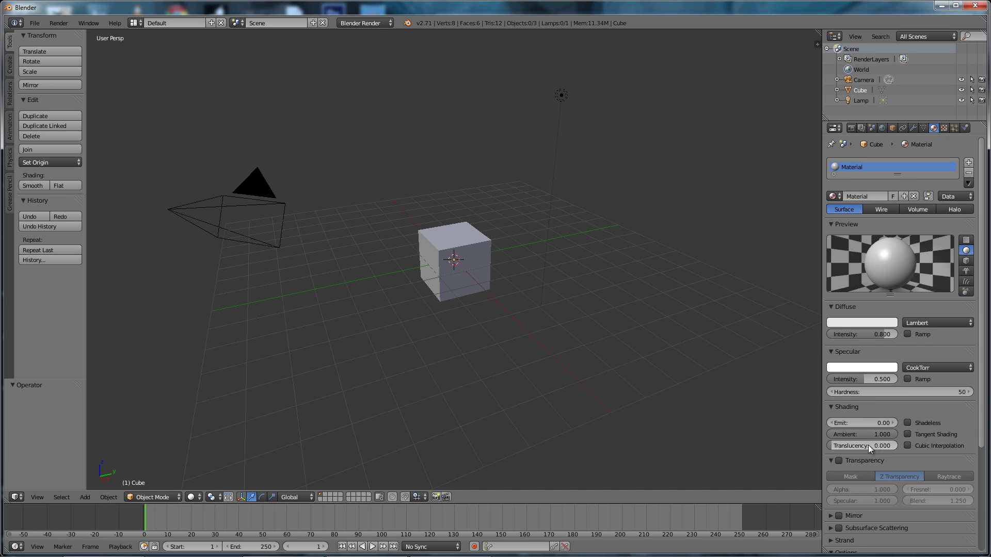
left_click(945, 128)
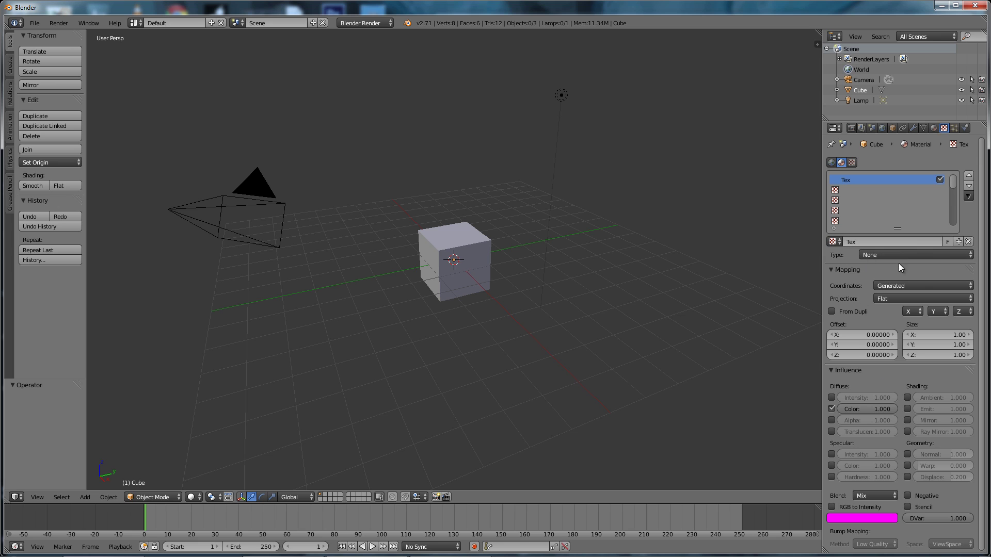
left_click(965, 128)
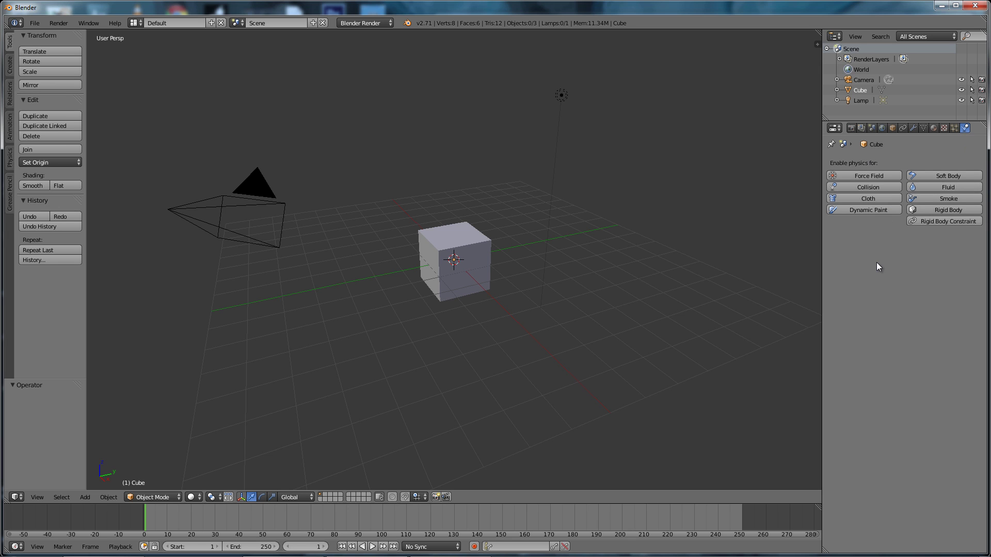
left_click(853, 129)
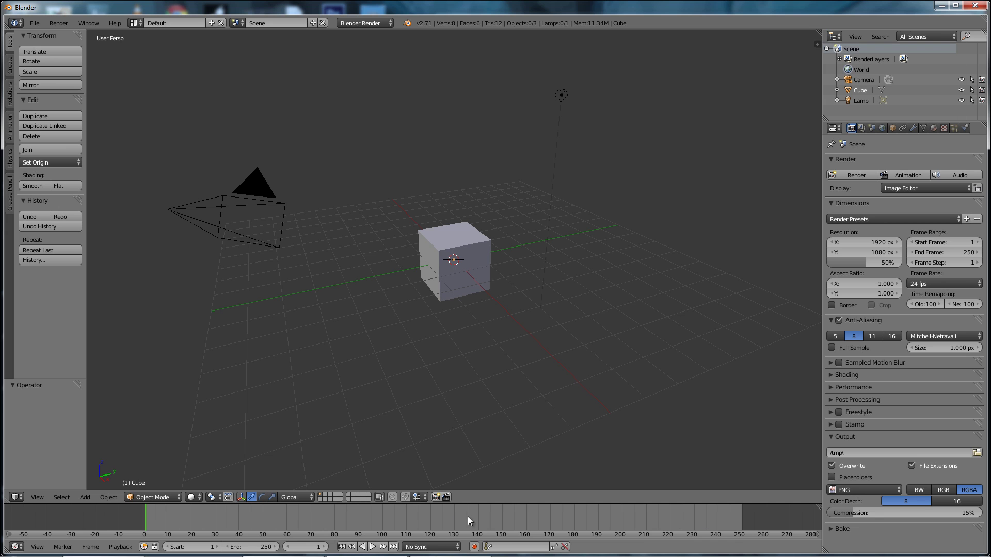
Scrub the timeline to frame 0, and look through the 3D view's editor types and its View and Select commands.
mouse_move(168, 515)
left_mouse_down()
mouse_move(677, 514)
mouse_move(159, 514)
left_mouse_up()
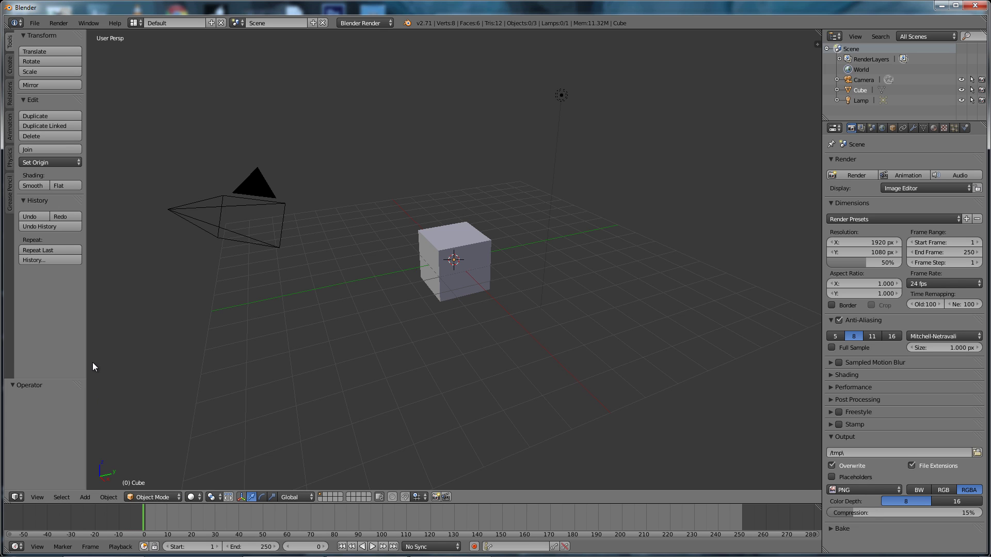
left_click(17, 498)
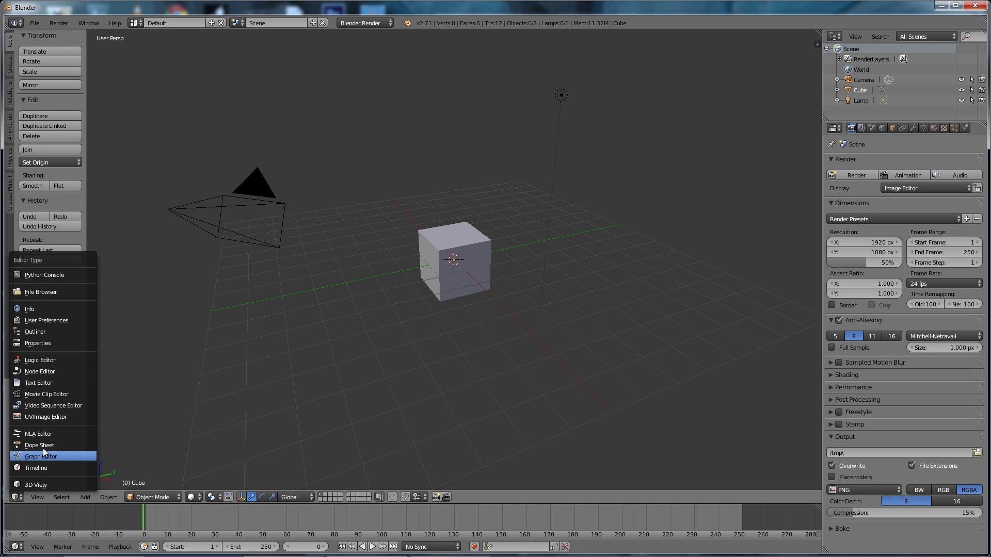
left_click(36, 498)
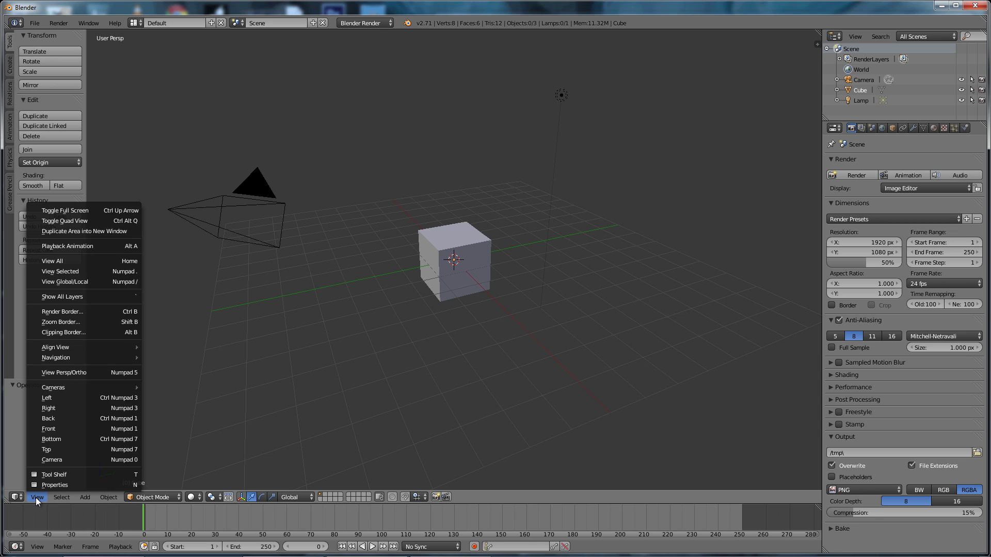
left_click(63, 498)
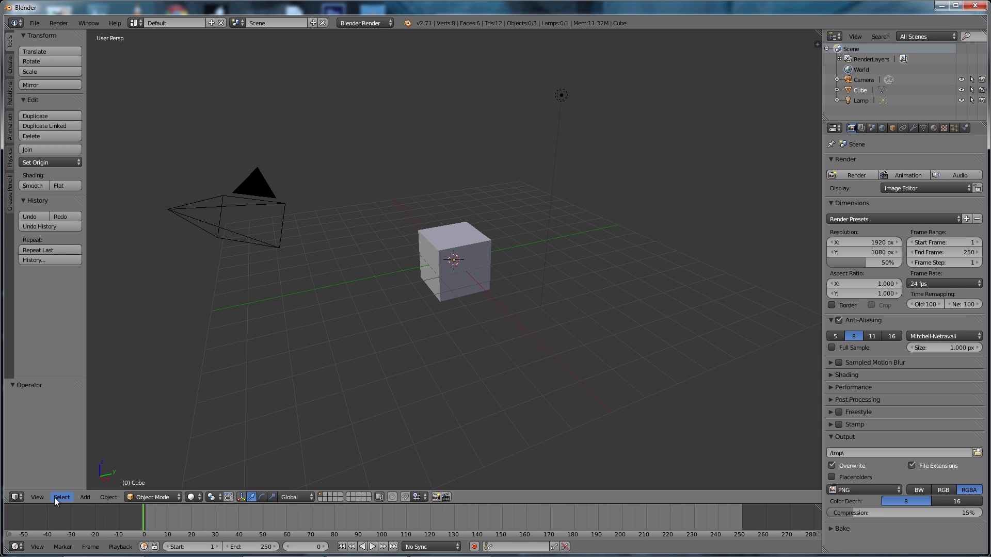
Switch the cube into Edit Mode and back to Object Mode.
left_click(154, 495)
left_click(153, 496)
left_click(157, 475)
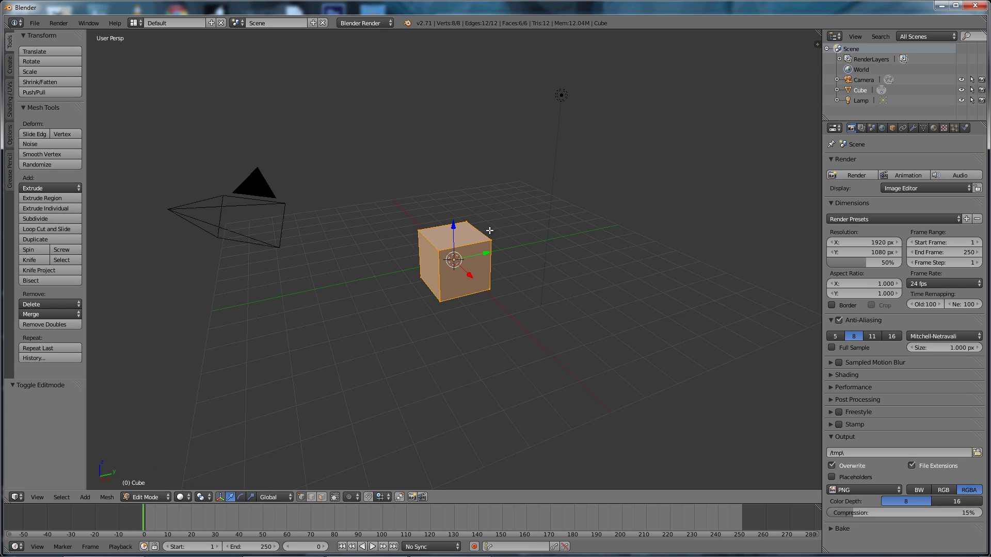
left_click(150, 496)
left_click(148, 484)
left_click(148, 497)
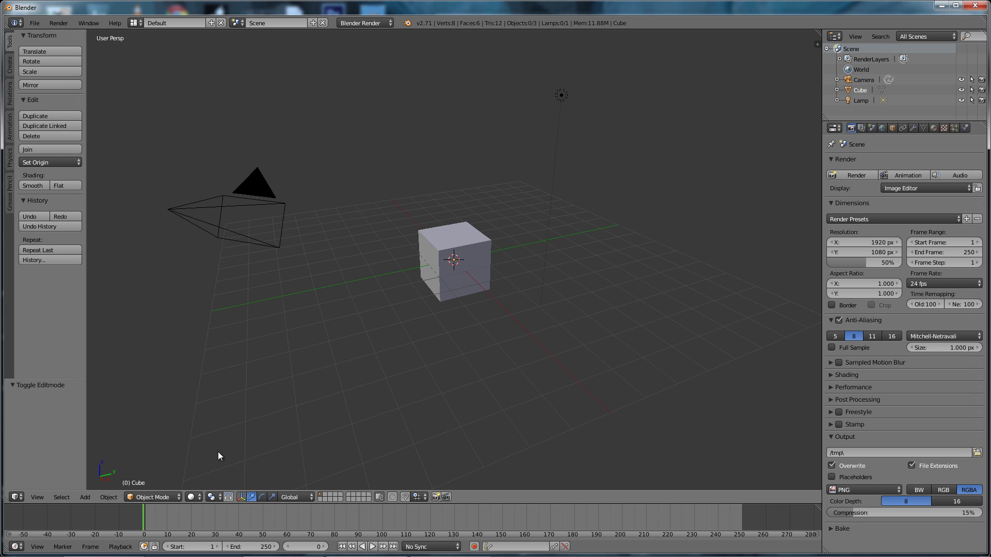
Switch the 3D view's shading to Wireframe and back to Solid.
left_click(192, 497)
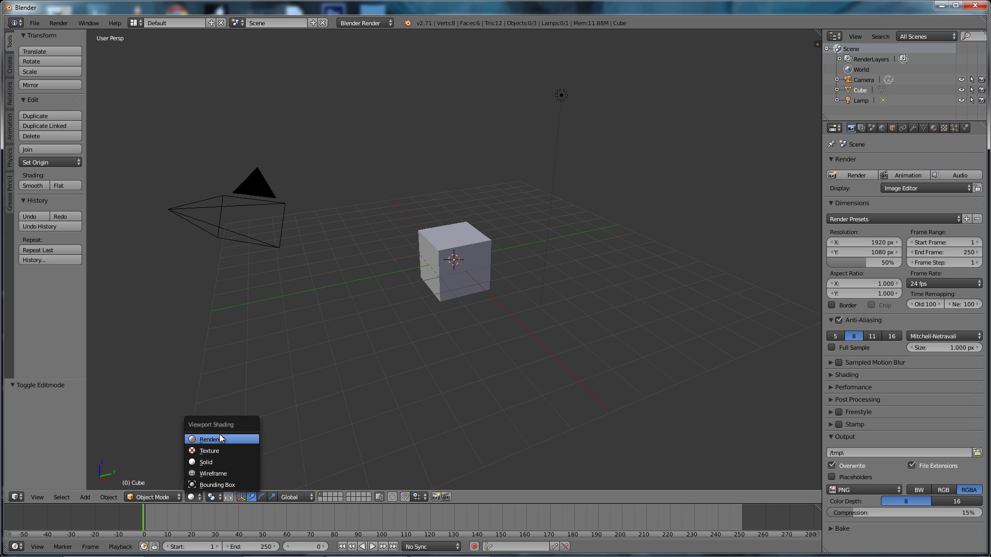
left_click(214, 473)
left_click(192, 497)
left_click(205, 462)
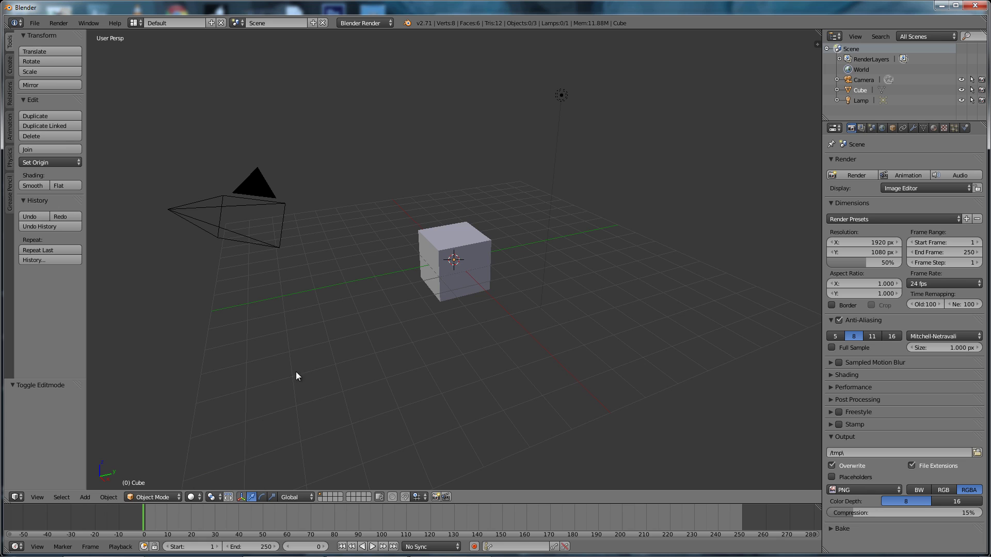
Compare Texture shading with Solid shading in the 3D view twice, finishing in Solid.
left_click(190, 499)
left_click(195, 452)
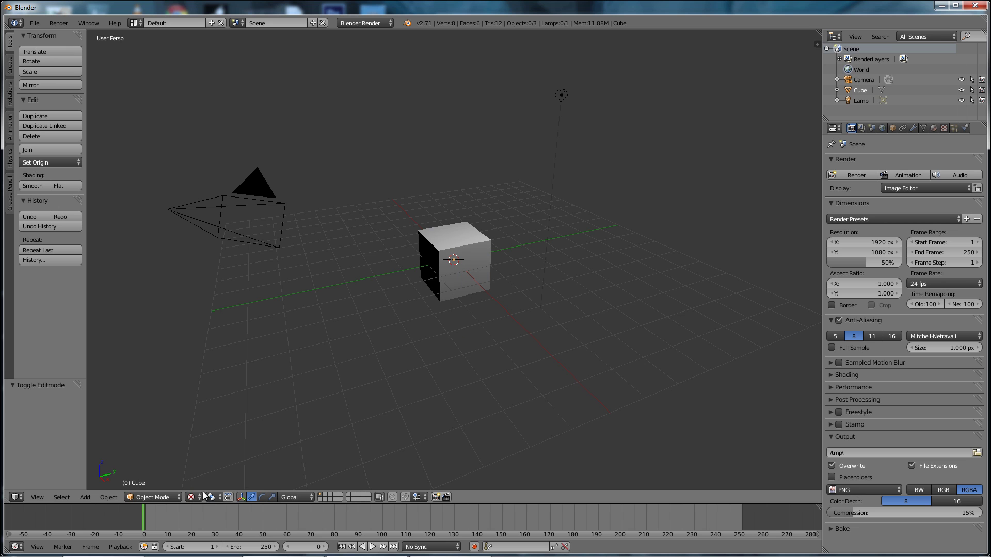
left_click(199, 497)
left_click(198, 462)
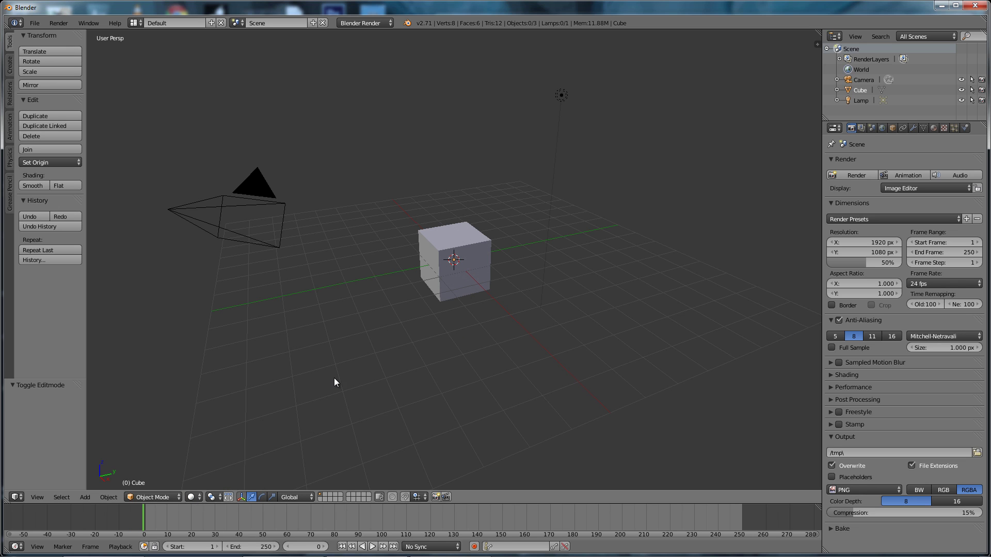
left_click(191, 497)
left_click(194, 451)
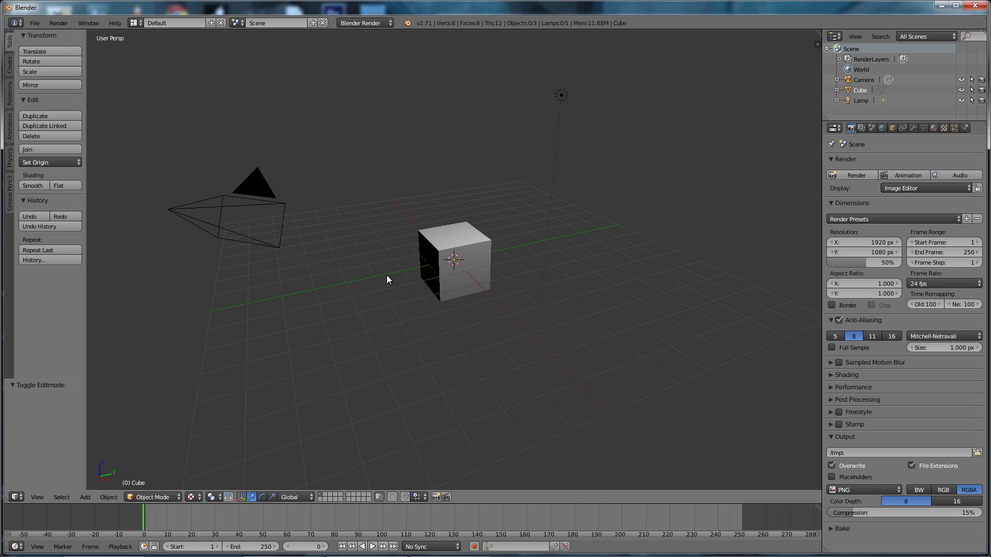
left_click(195, 498)
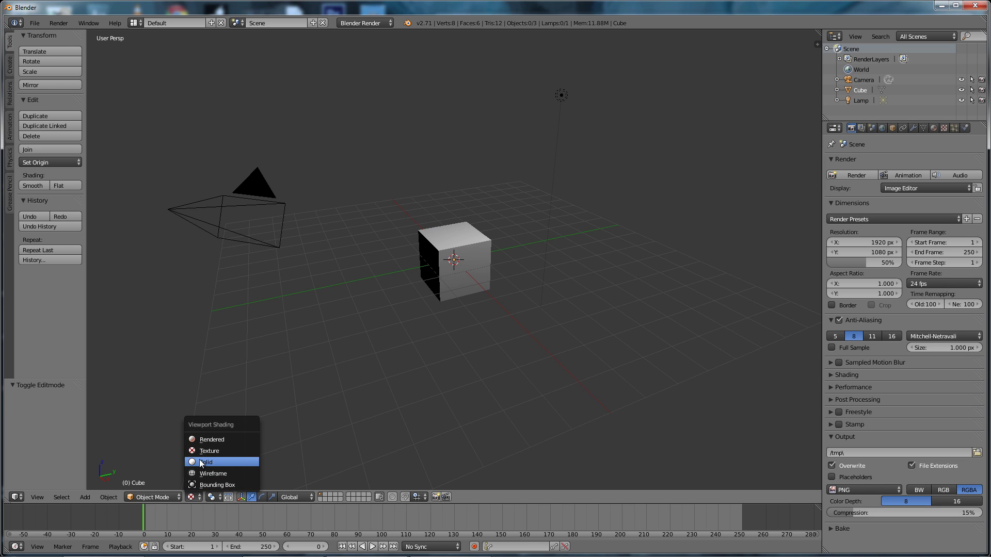
left_click(200, 461)
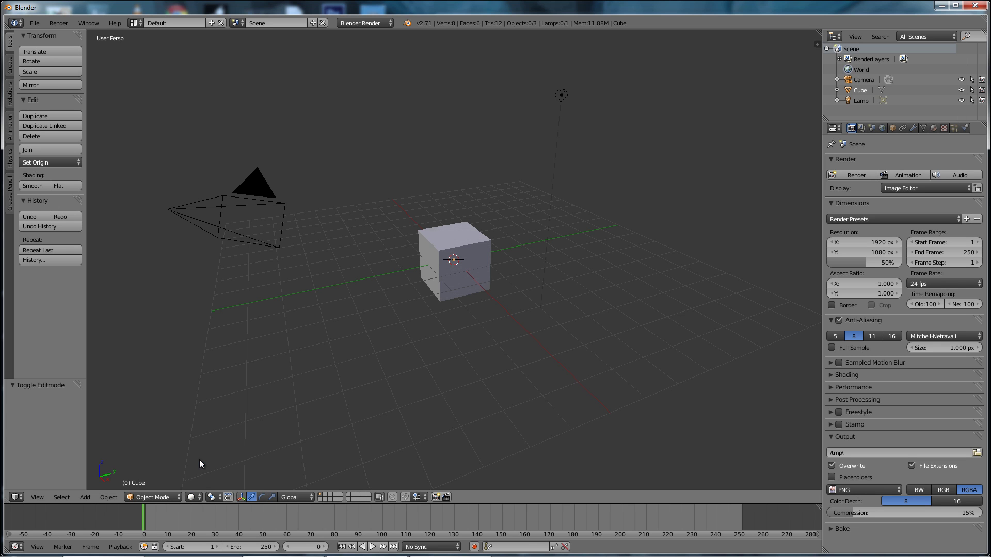
Look through the pivot point options, and move the cube about 0.4 units in negative Y with the translate manipulator.
left_click(221, 498)
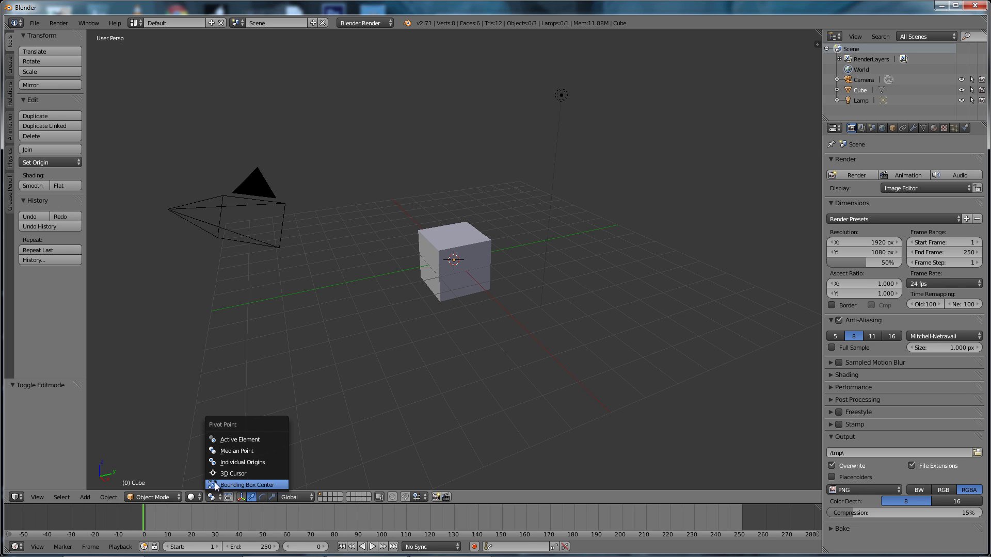
left_click(227, 438)
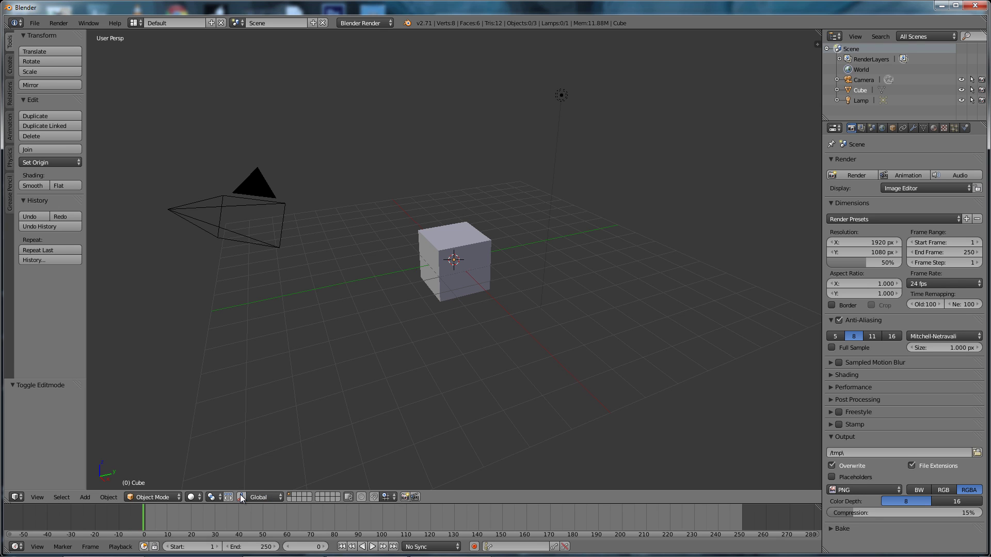
left_click(252, 497)
right_click(446, 279)
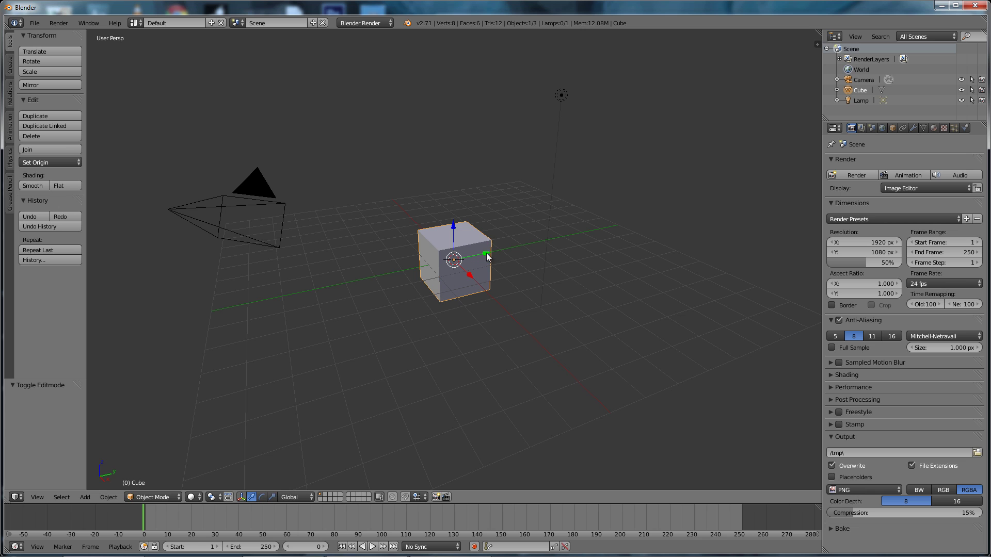
left_click_drag(493, 252, 461, 281)
Rotate the cube about 85.5° around Y and scale it by about 1.83 along the global Z axis using the manipulators.
left_click(263, 496)
left_click(272, 496)
mouse_move(443, 226)
left_mouse_down()
mouse_move(444, 215)
mouse_move(428, 217)
left_mouse_up()
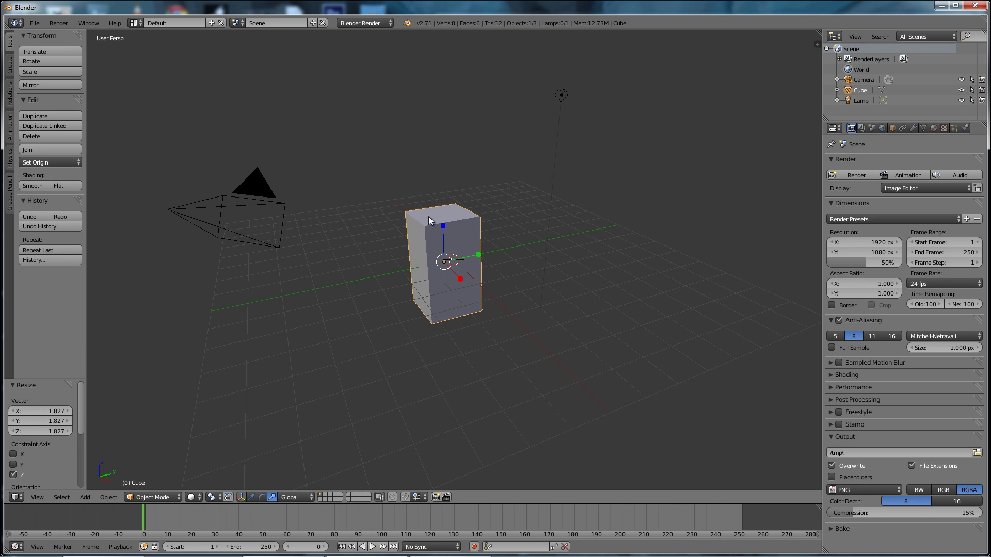
Look at the transform orientation options, and show the scene's render layer settings with the Layer section expanded.
left_click(307, 498)
left_click(862, 127)
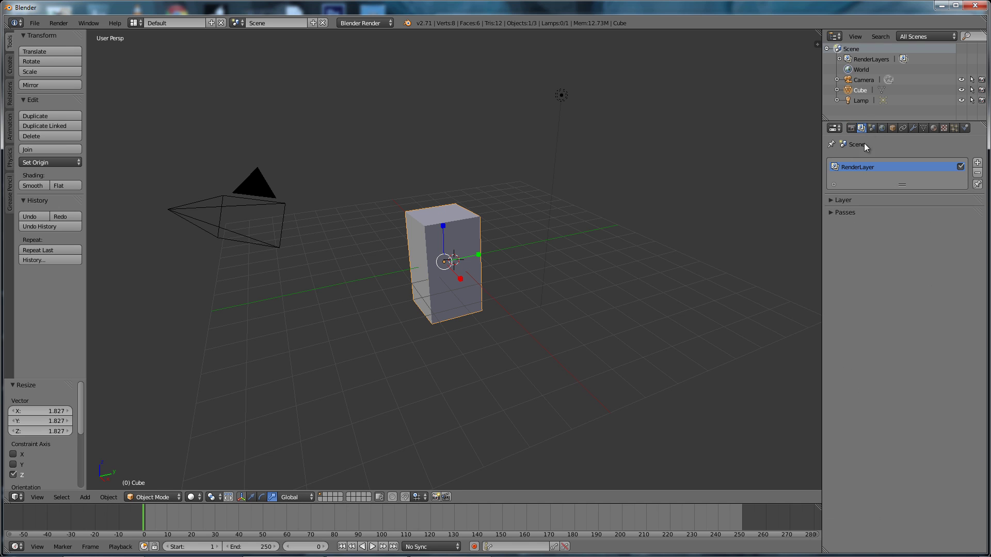
left_click(837, 200)
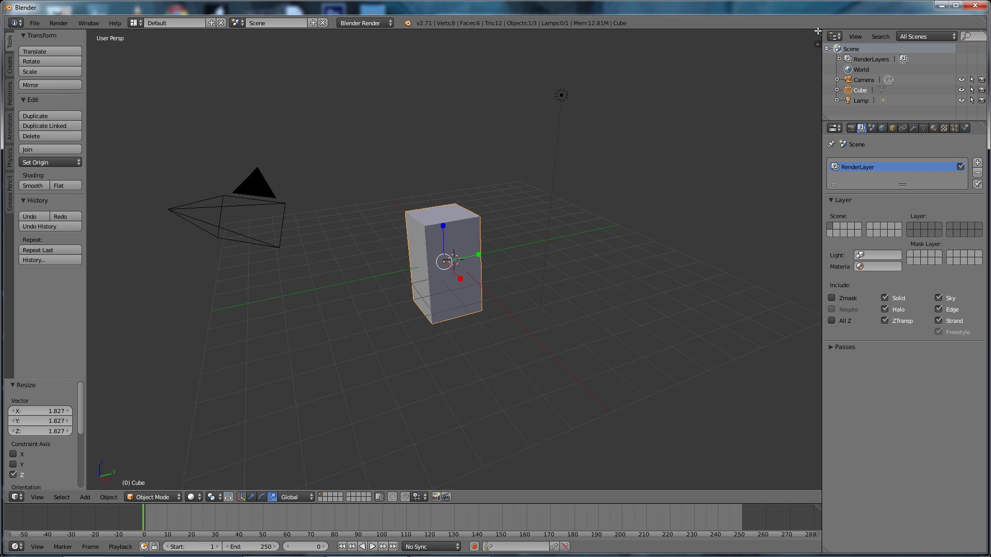
Split the 3D view into two side-by-side areas, and show the new one from the top and from the front.
left_click_drag(818, 31, 418, 72)
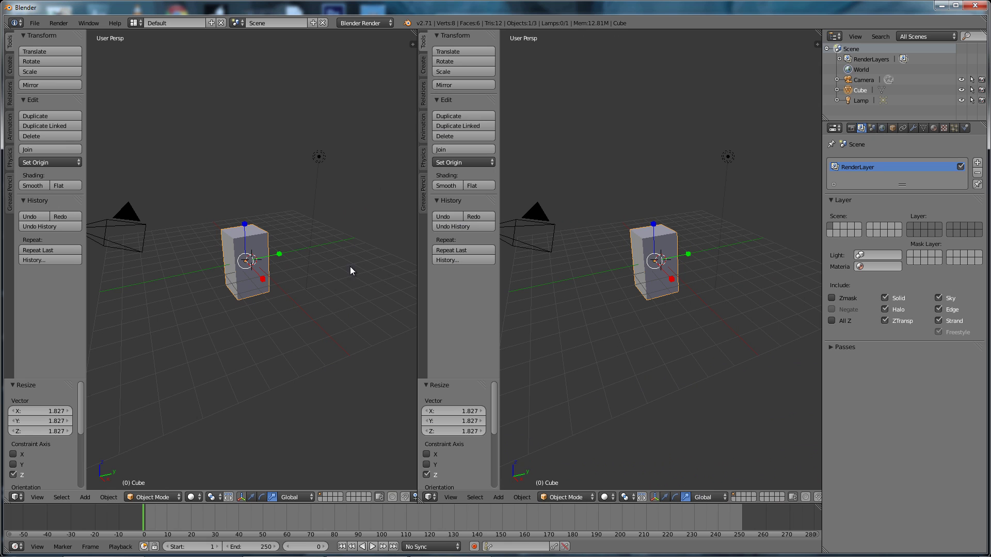
left_click(431, 498)
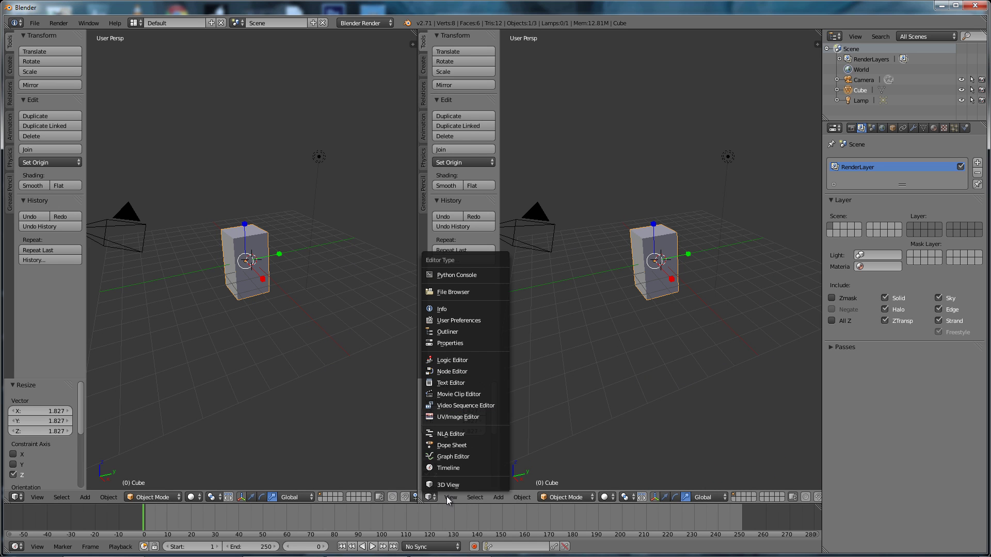
left_click(450, 497)
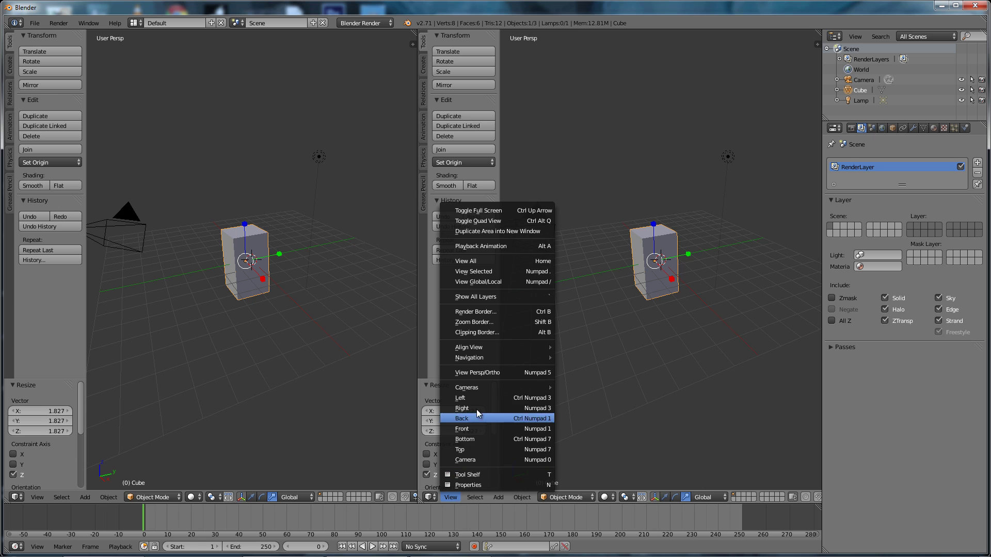
left_click(470, 450)
left_click(451, 497)
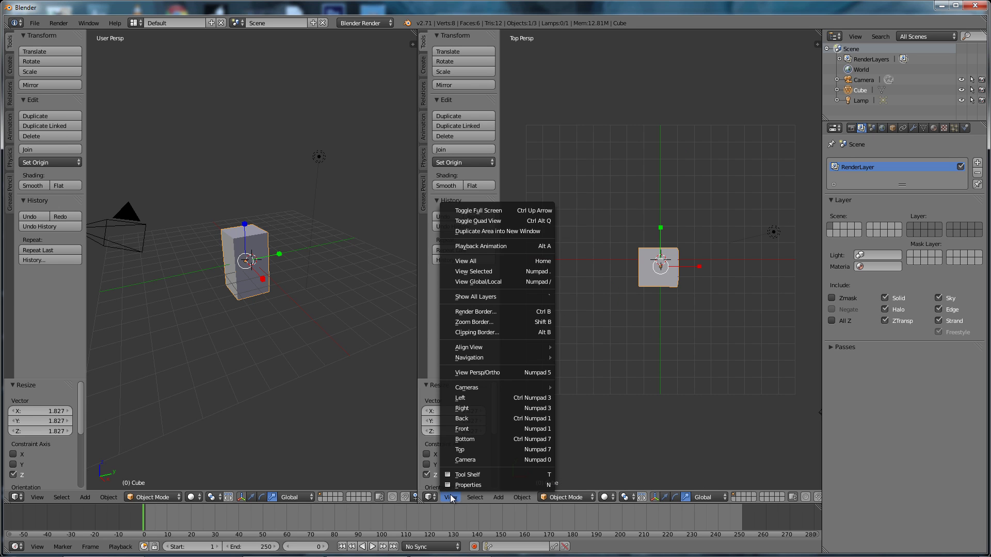
left_click(468, 428)
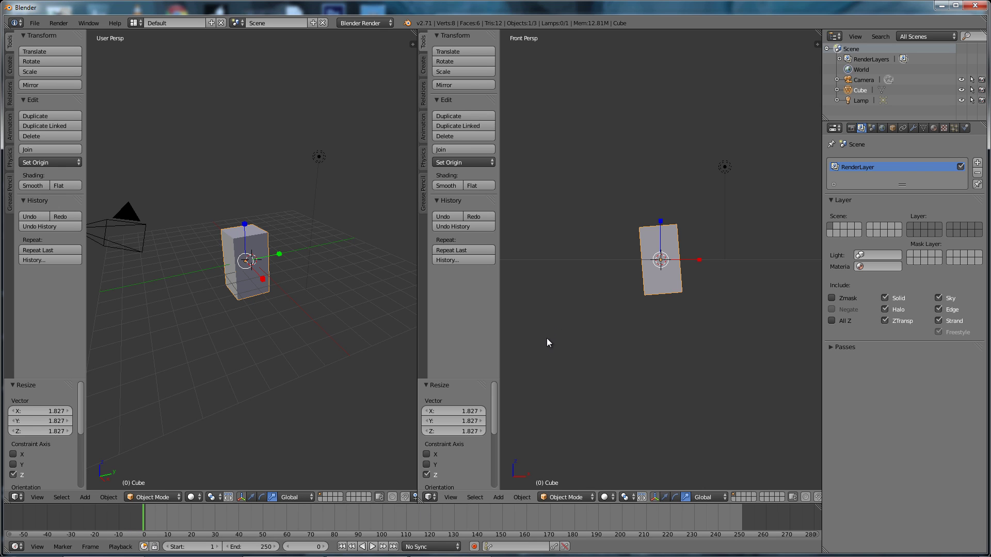
Hide and restore the tool shelf in the front view, and join the two 3D views back into one.
key("t")
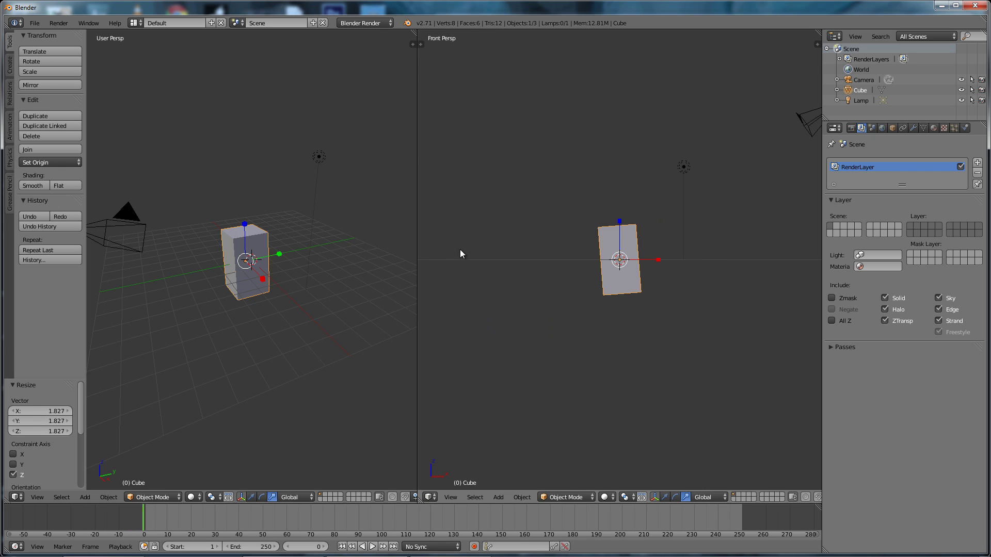
key("t")
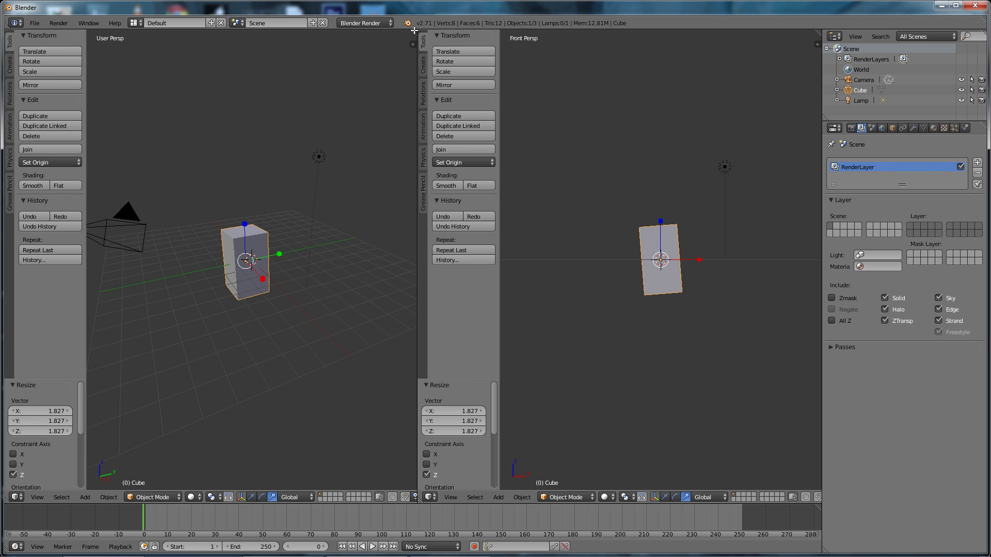
left_click_drag(414, 30, 543, 254)
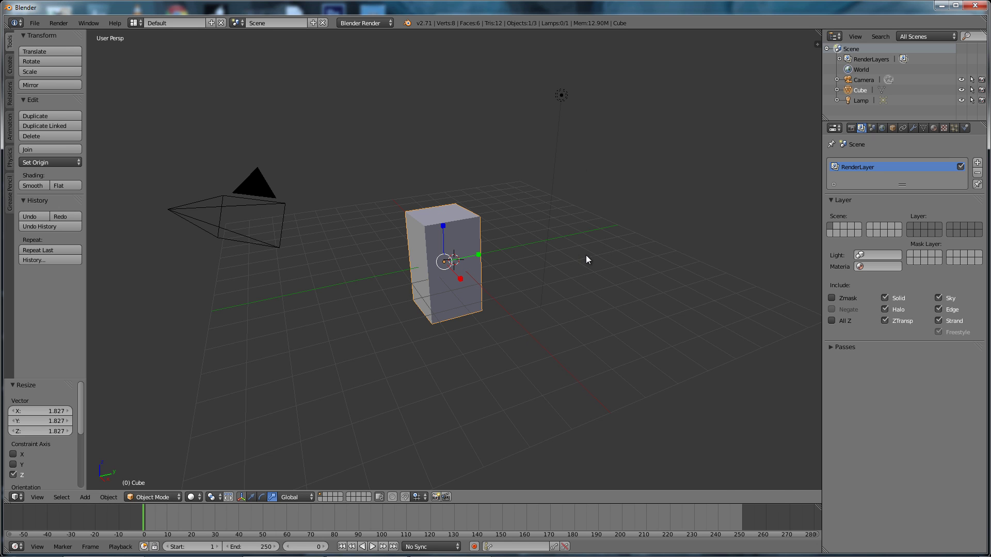
Toggle the 3D view's properties region repeatedly, leaving it displayed.
key("n")
key("n")
key("n")
key("n")
key("n")
key("n")
key("n")
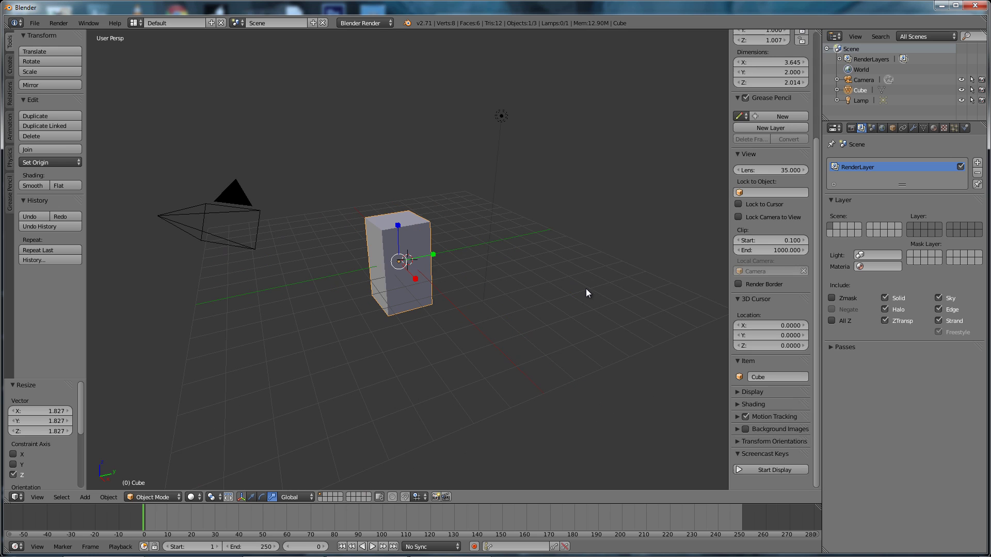
Review the cube's transform values and the view, 3D cursor and Background Images settings in the properties region.
left_click_drag(814, 211, 820, 81)
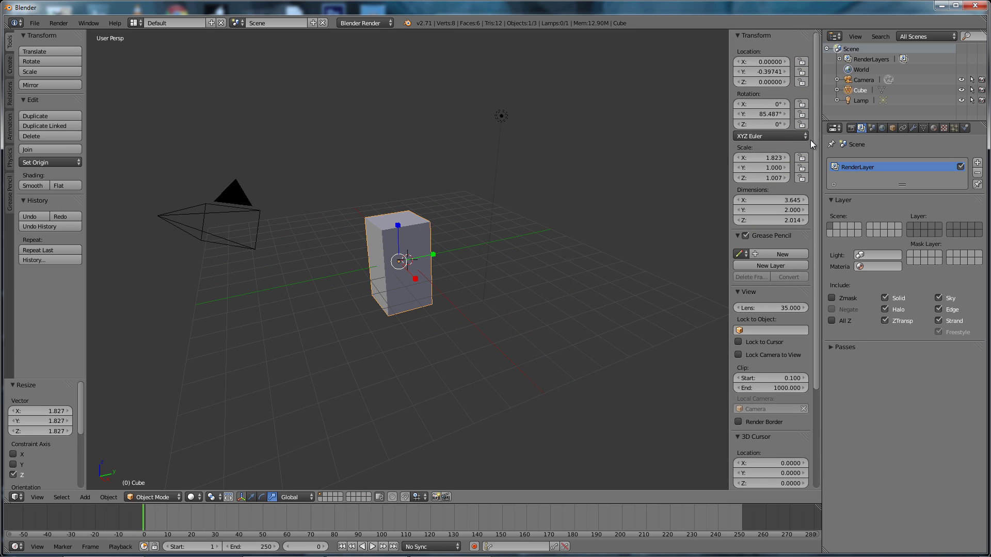
left_click_drag(816, 139, 820, 103)
left_click_drag(817, 234, 821, 320)
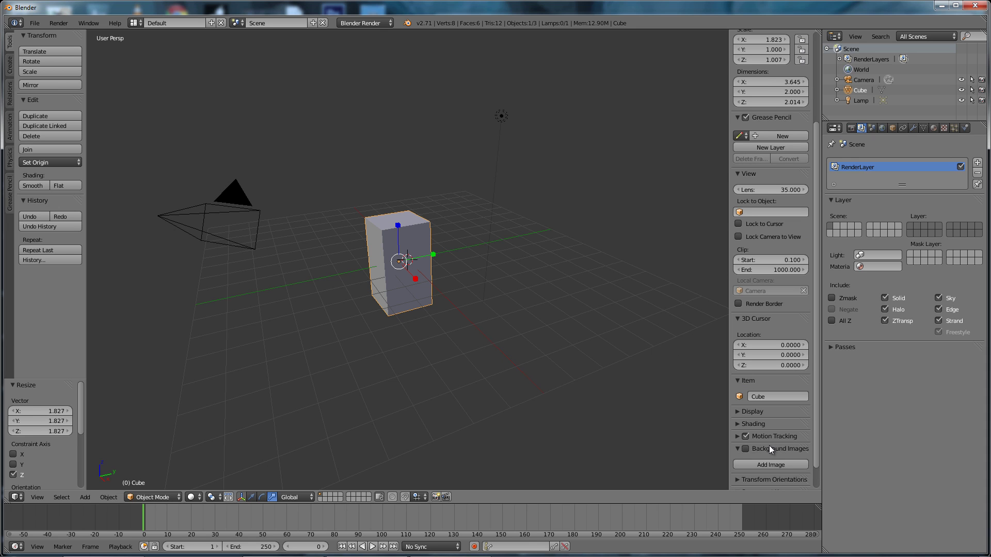
left_click(738, 450)
scroll(767, 447, "down", 1)
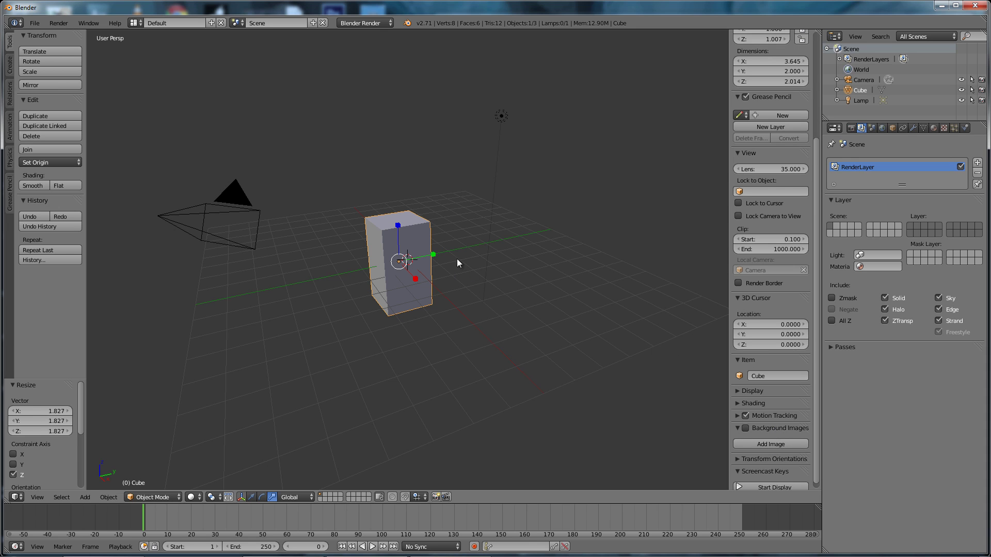